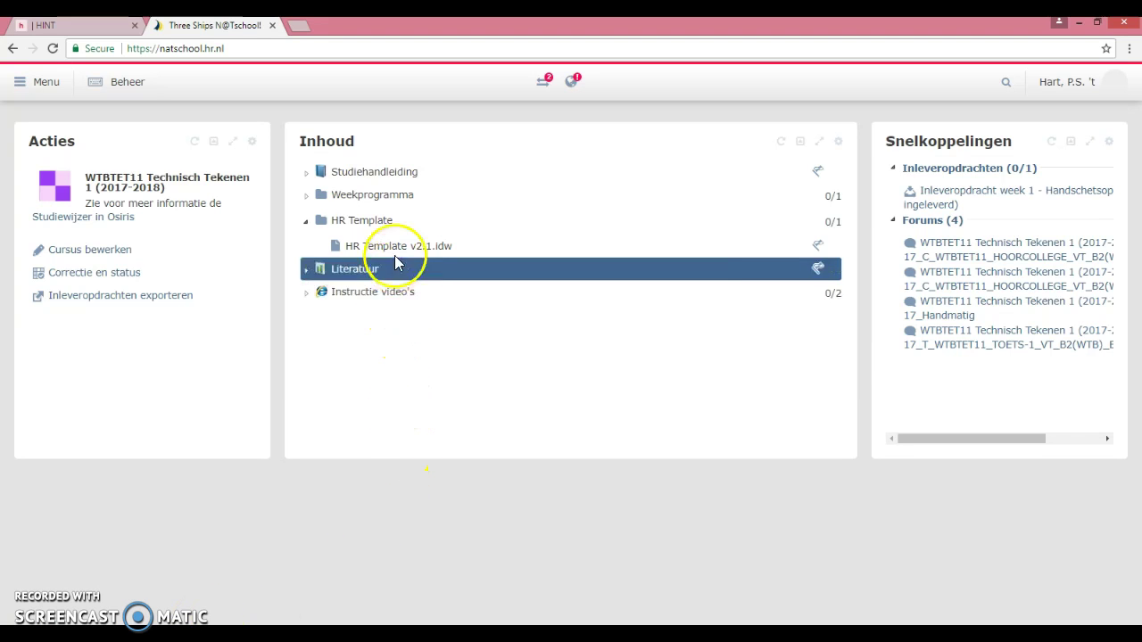
- Download HR Template v2.1.idw from the course's HR Template folder into WTBTET01 and open it in Inventor
click(395, 249)
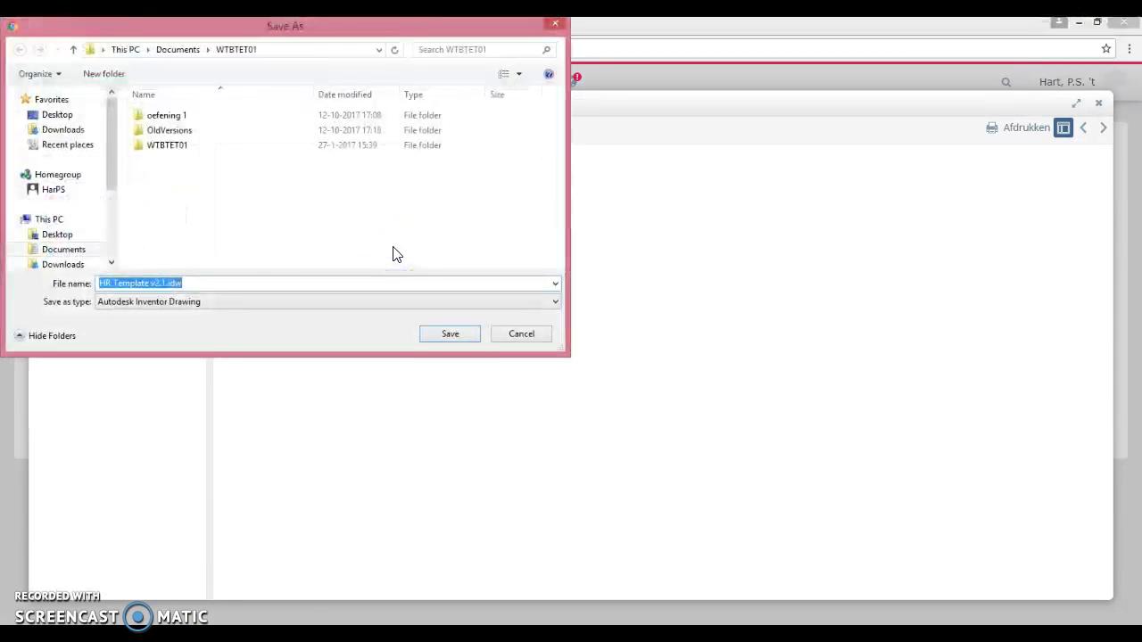
click(451, 335)
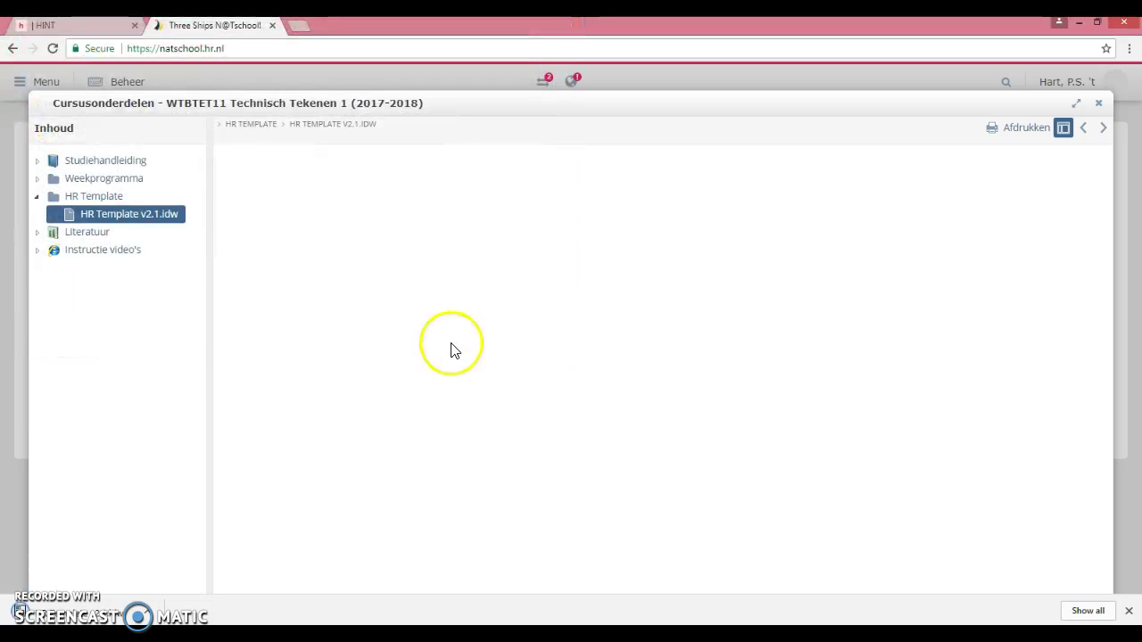
click(105, 611)
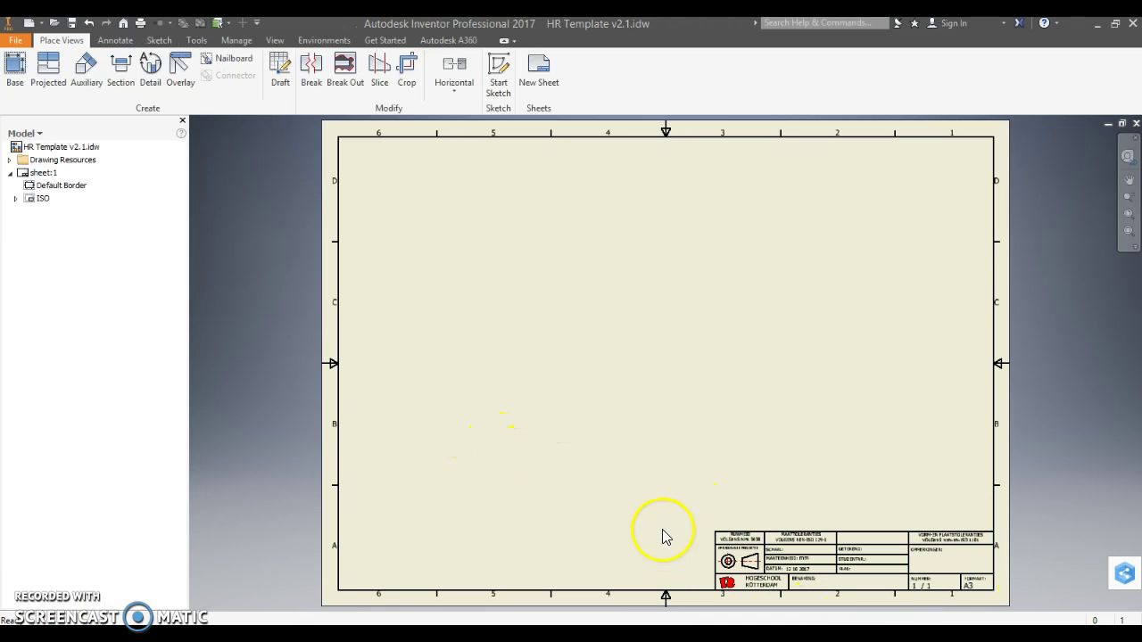
- Save a copy of the drawing as template HR Template v2.1.idw in the Templates folder and close the drawing
click(18, 42)
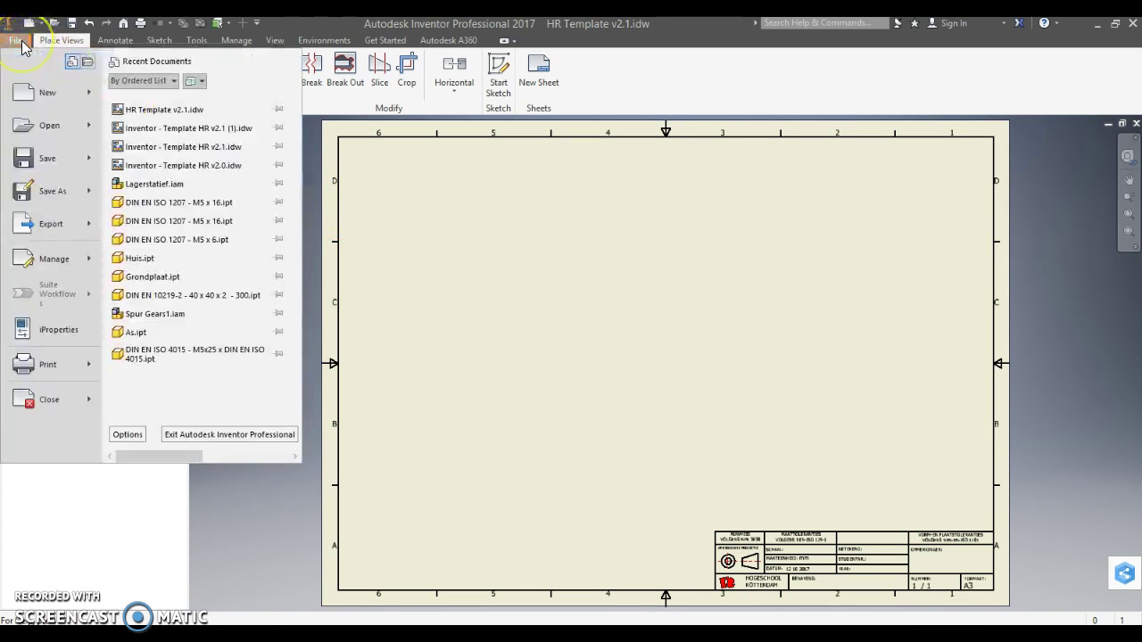
mouse_move(92, 203)
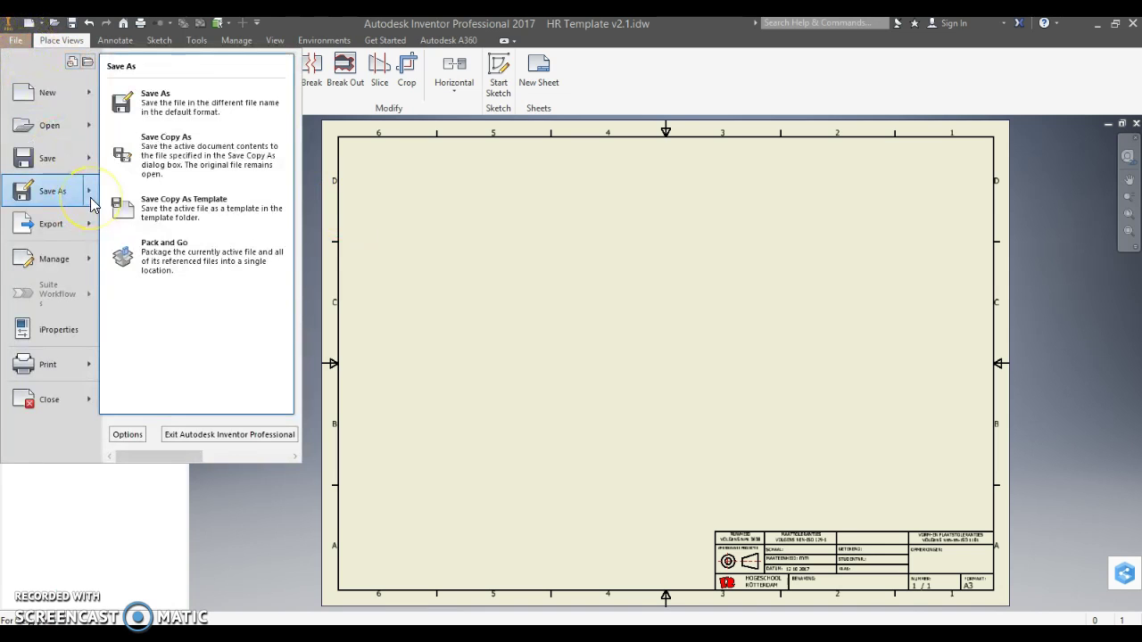
click(212, 216)
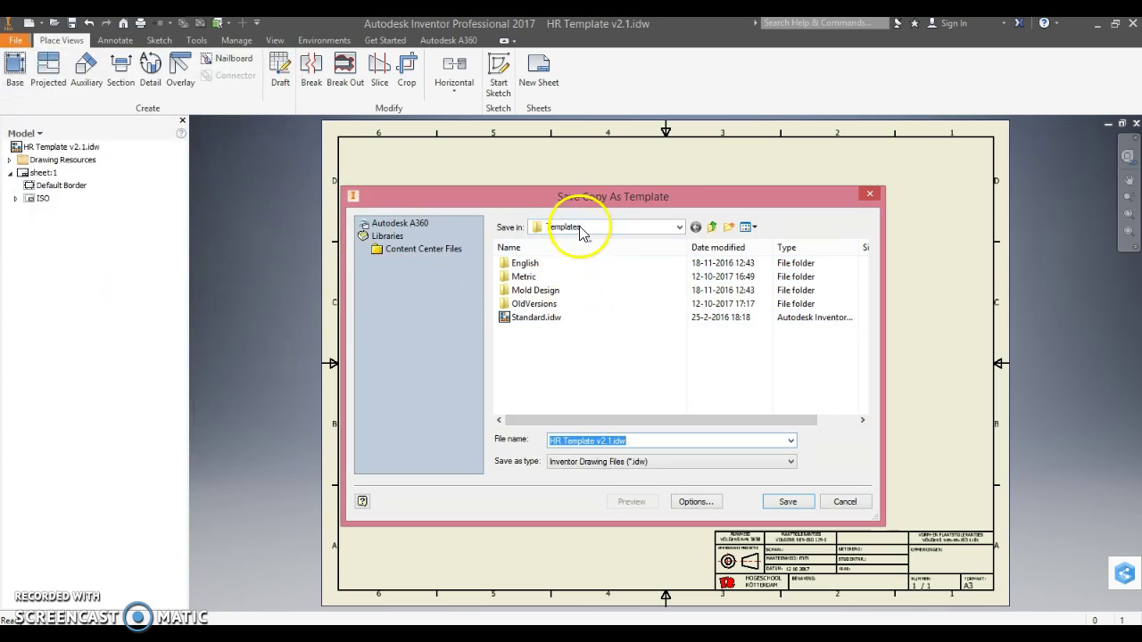
click(787, 502)
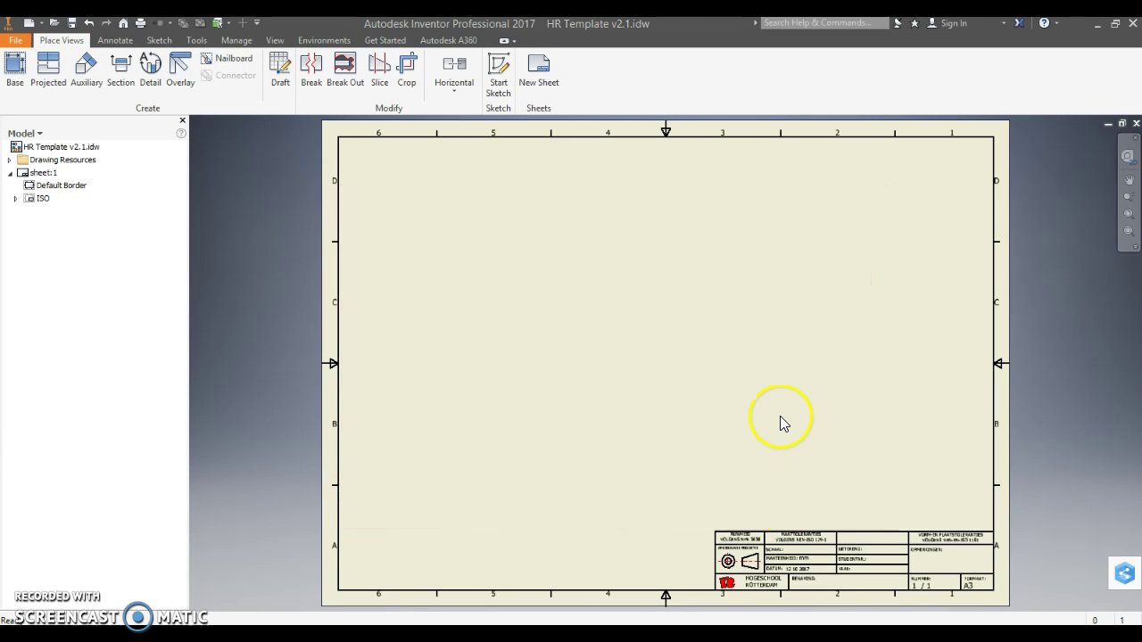
click(1135, 124)
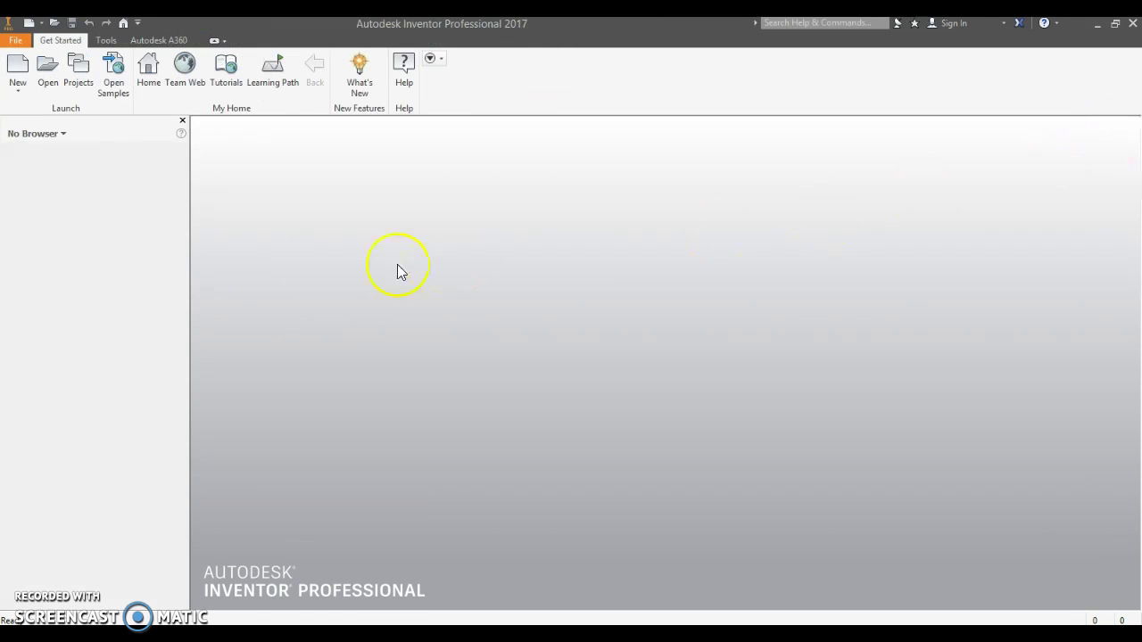
- Create a new drawing from HR Template v2.1.idw and inspect its title block
click(19, 69)
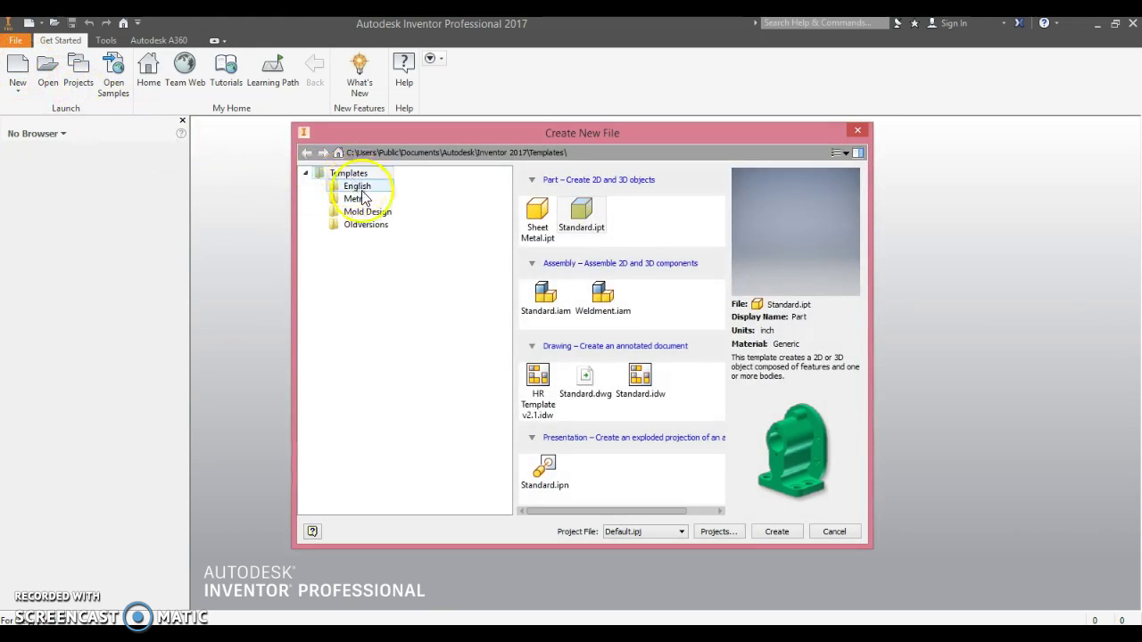
double_click(538, 379)
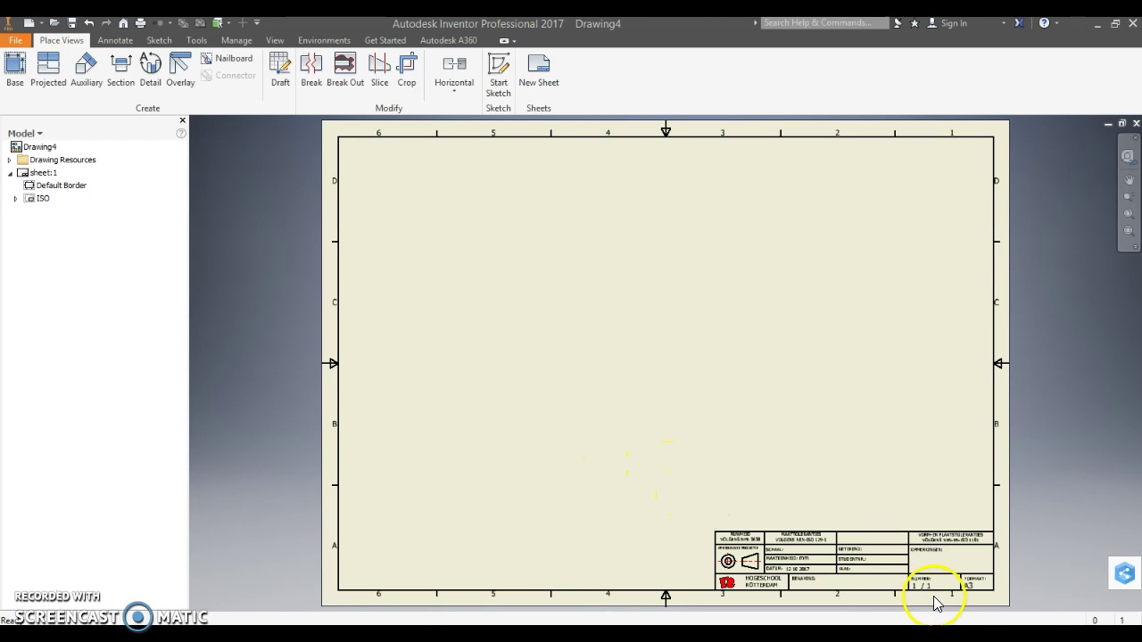
scroll(934, 596, down, 4)
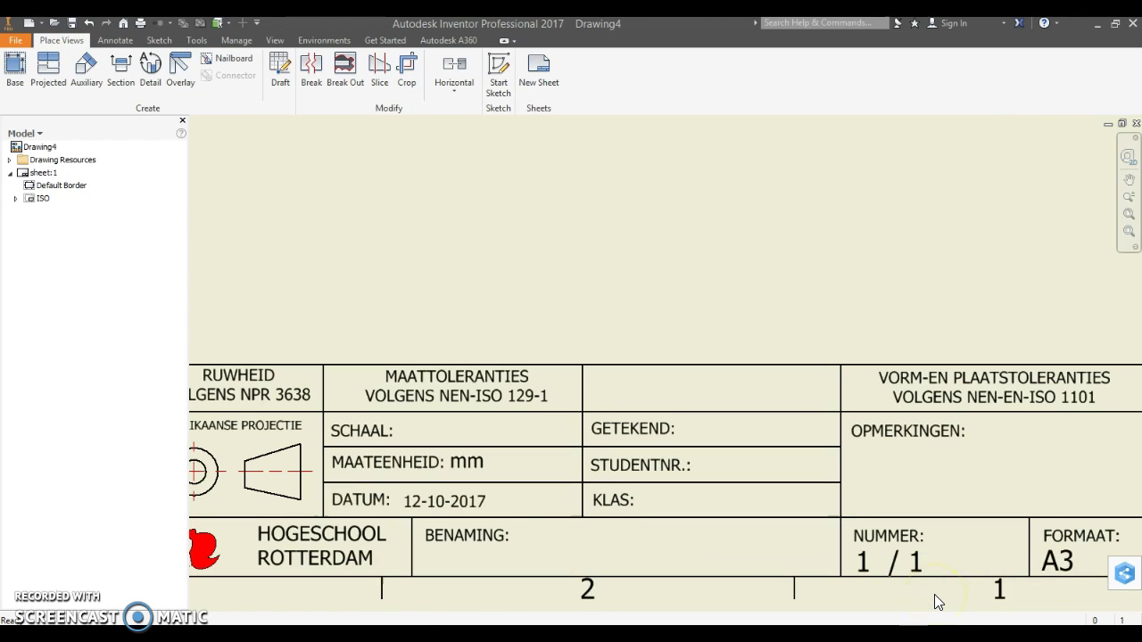
scroll(934, 594, up, 4)
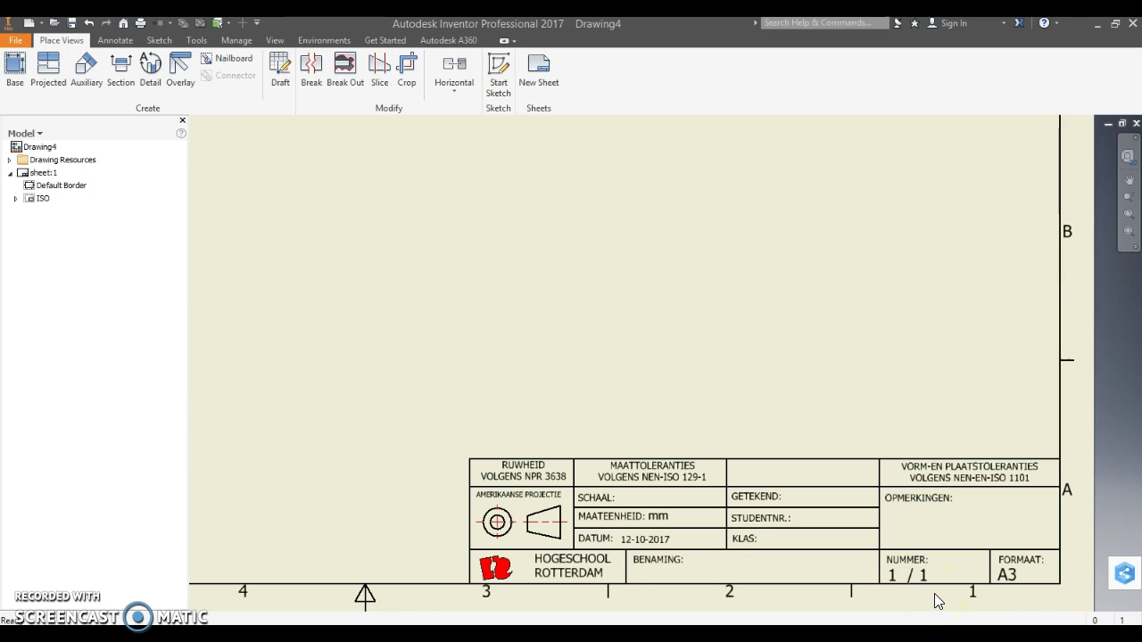
- Fill in the custom iProperty GETEKEND with the drafter's name and apply it to the drawing
click(18, 42)
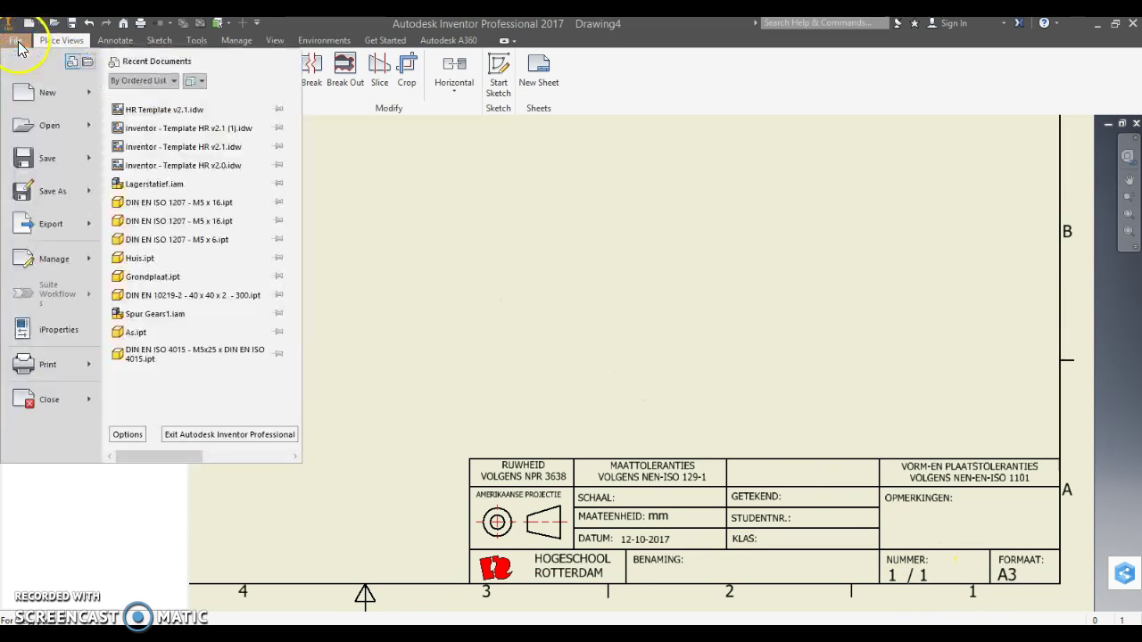
click(78, 332)
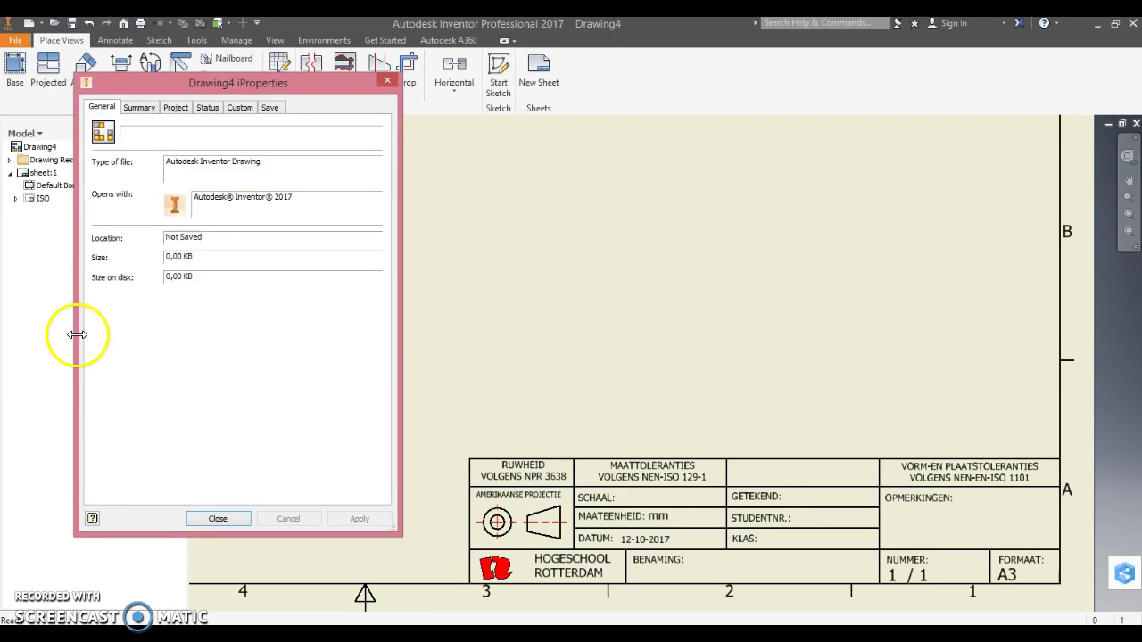
click(140, 108)
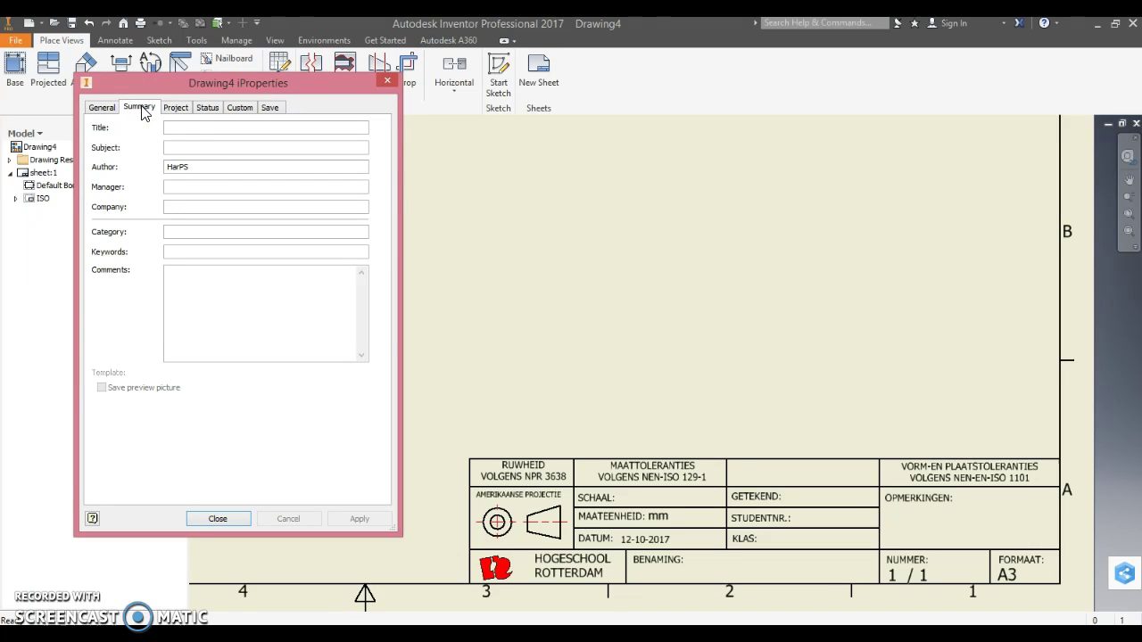
click(177, 108)
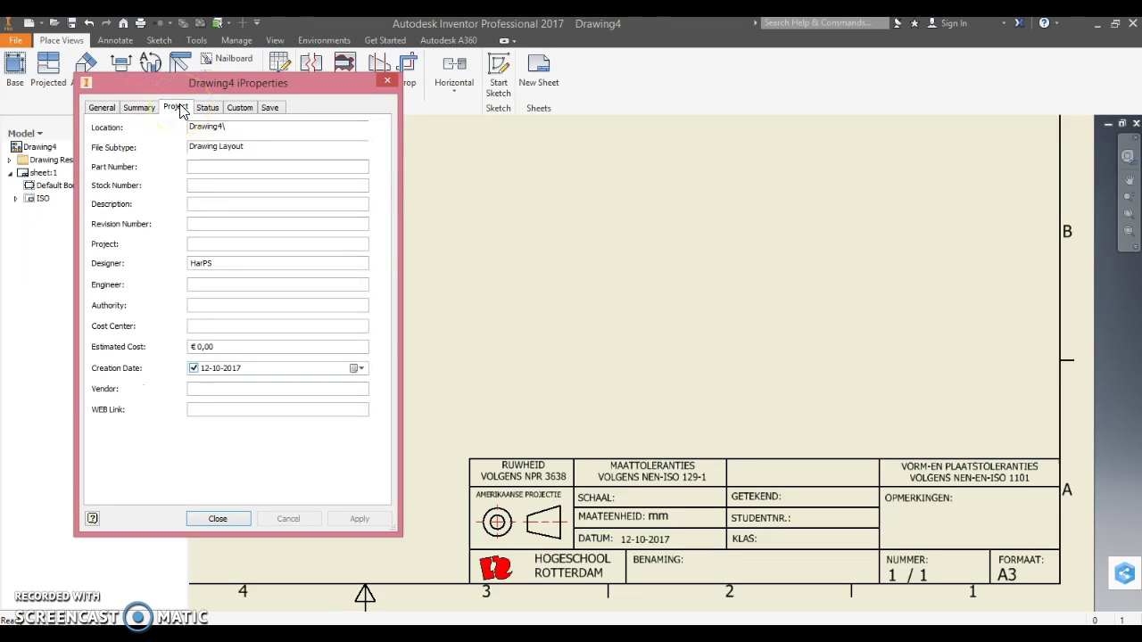
click(214, 113)
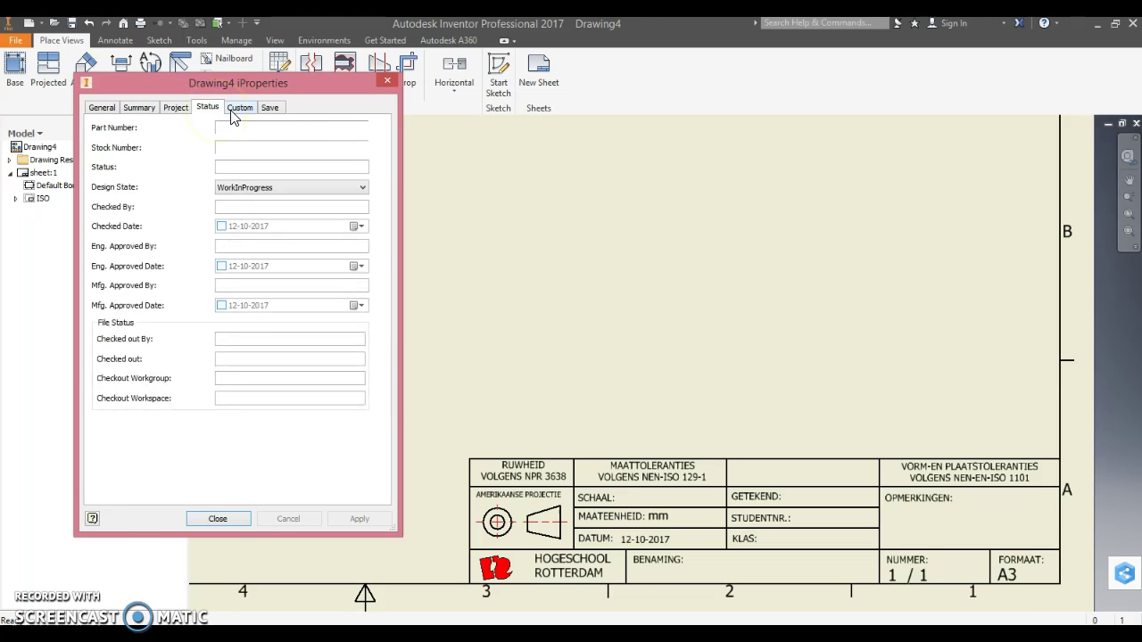
click(239, 111)
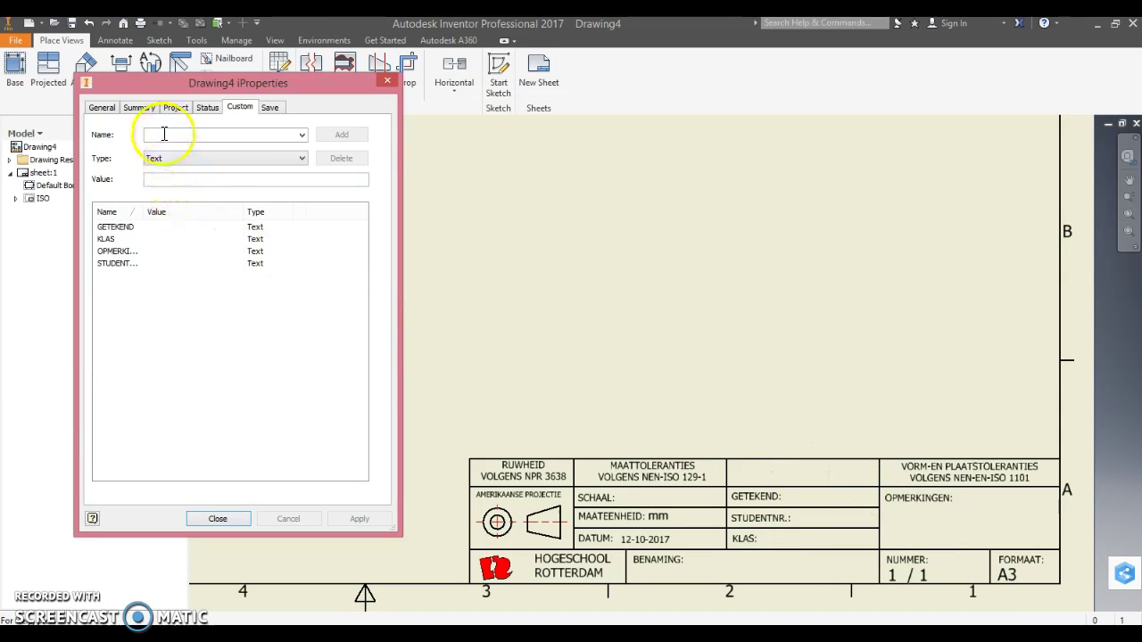
click(133, 226)
click(158, 180)
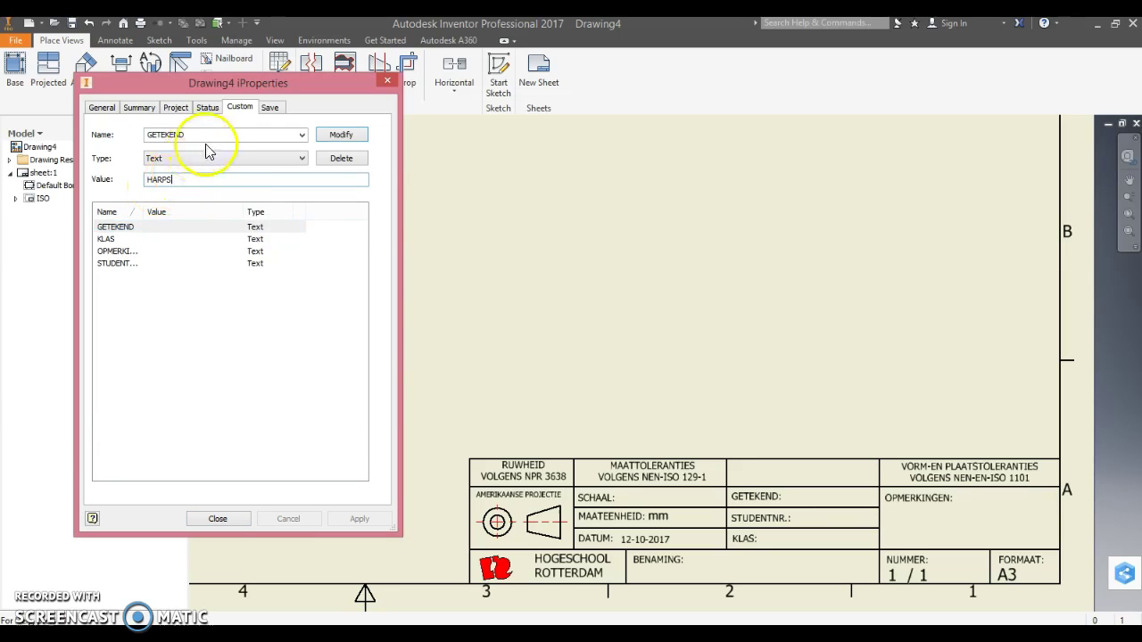
click(343, 135)
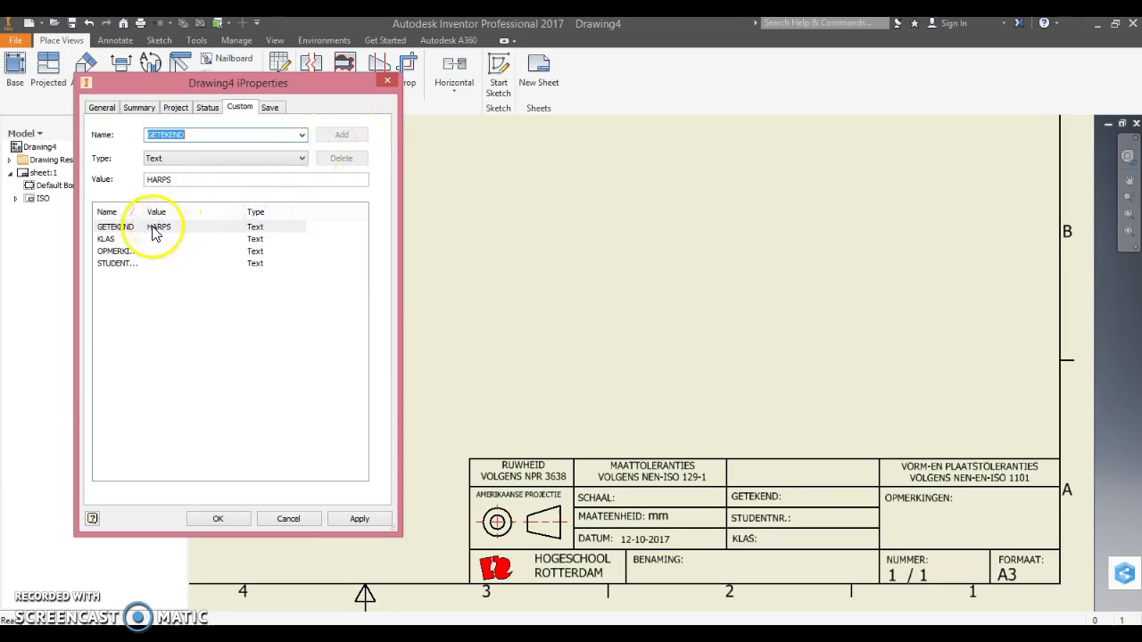
click(358, 518)
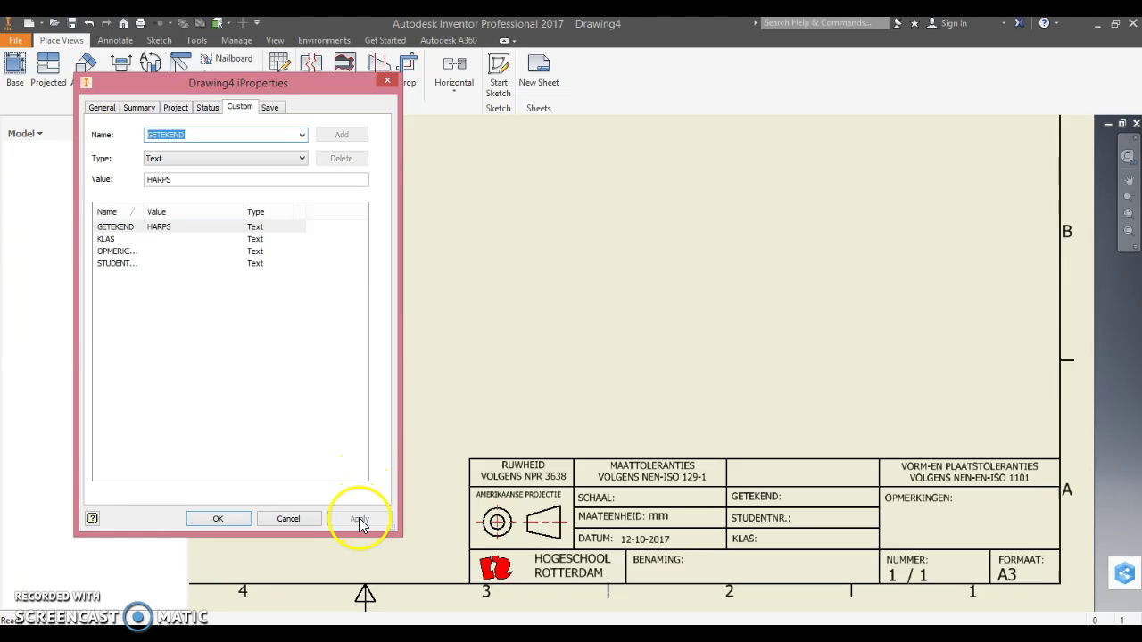
click(218, 519)
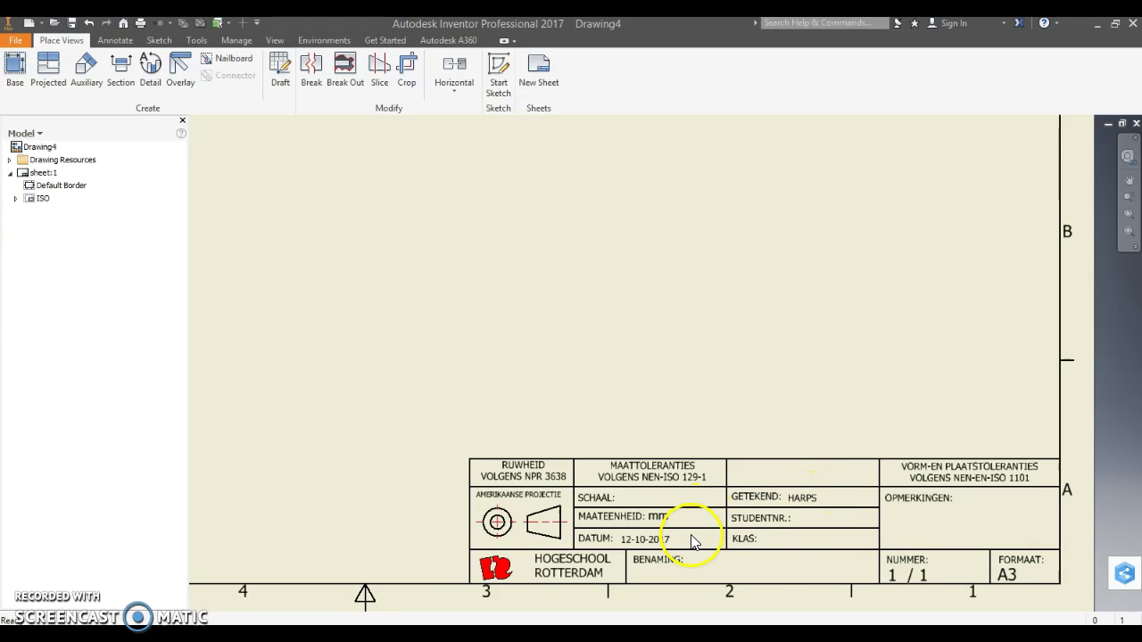
- Add a second sheet to the drawing and set its size to A4 in portrait orientation
scroll(696, 535, down, 2)
scroll(615, 517, down, 2)
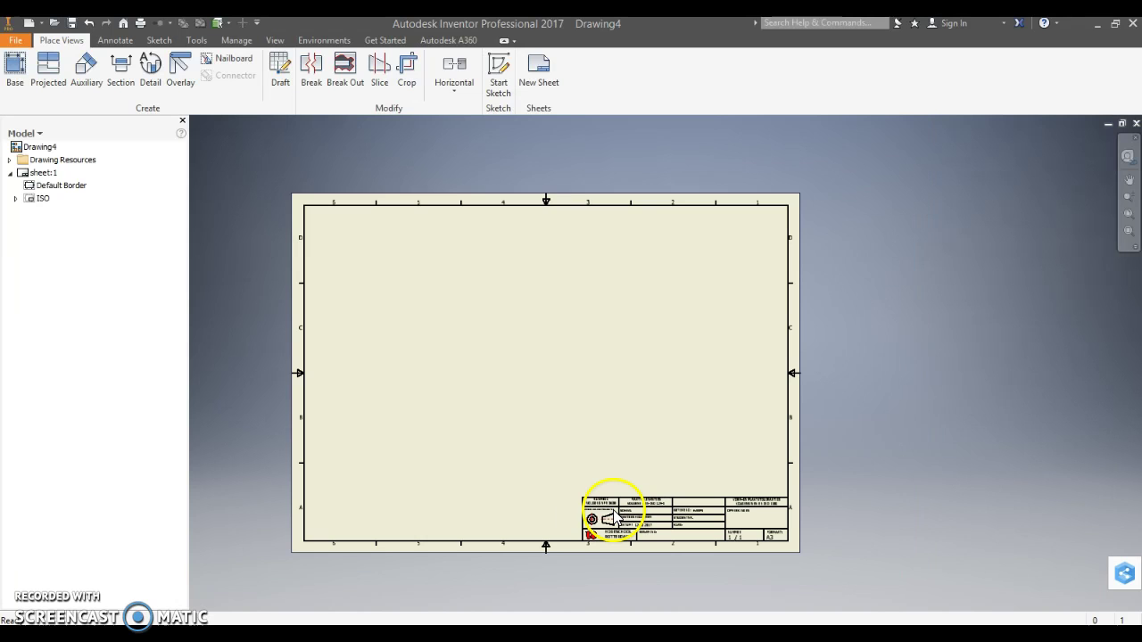
scroll(607, 498, up, 2)
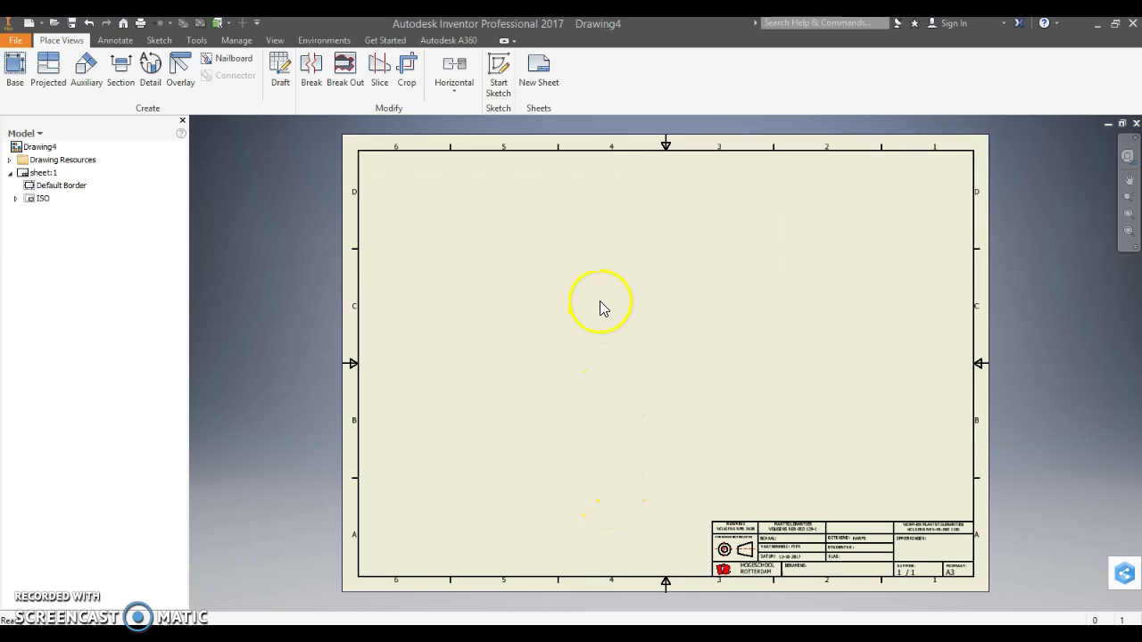
click(538, 82)
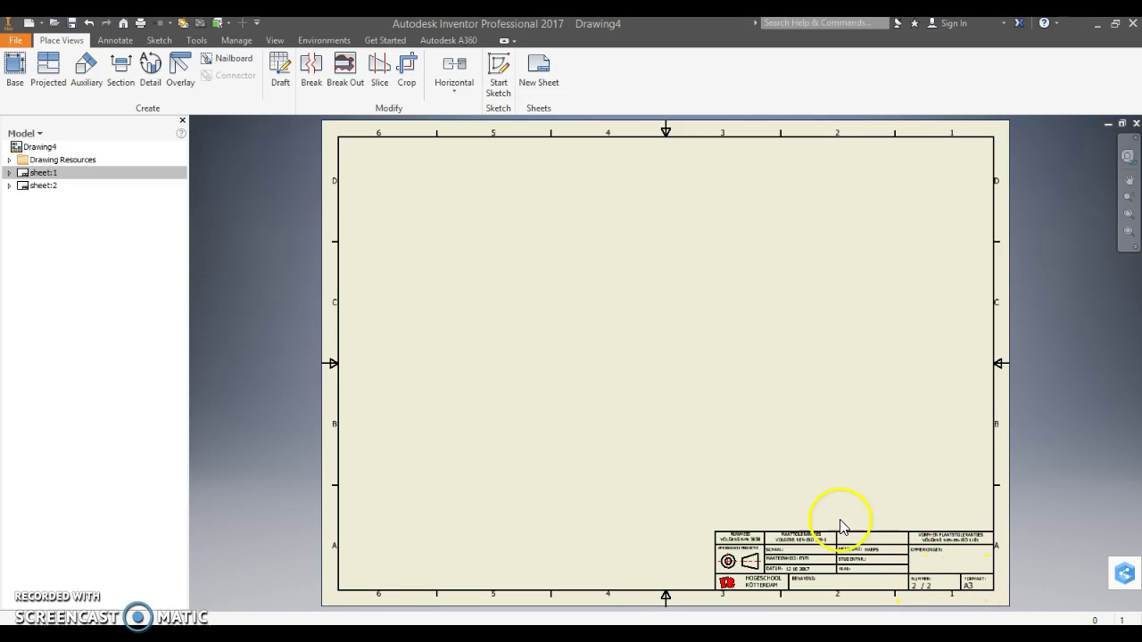
right_click(52, 184)
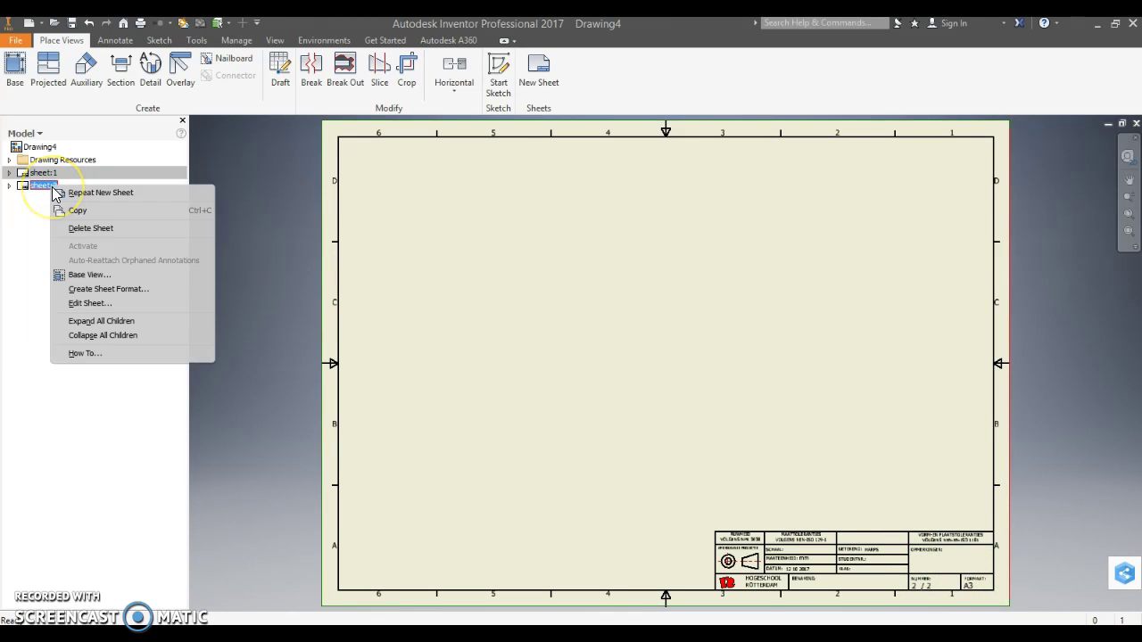
click(89, 303)
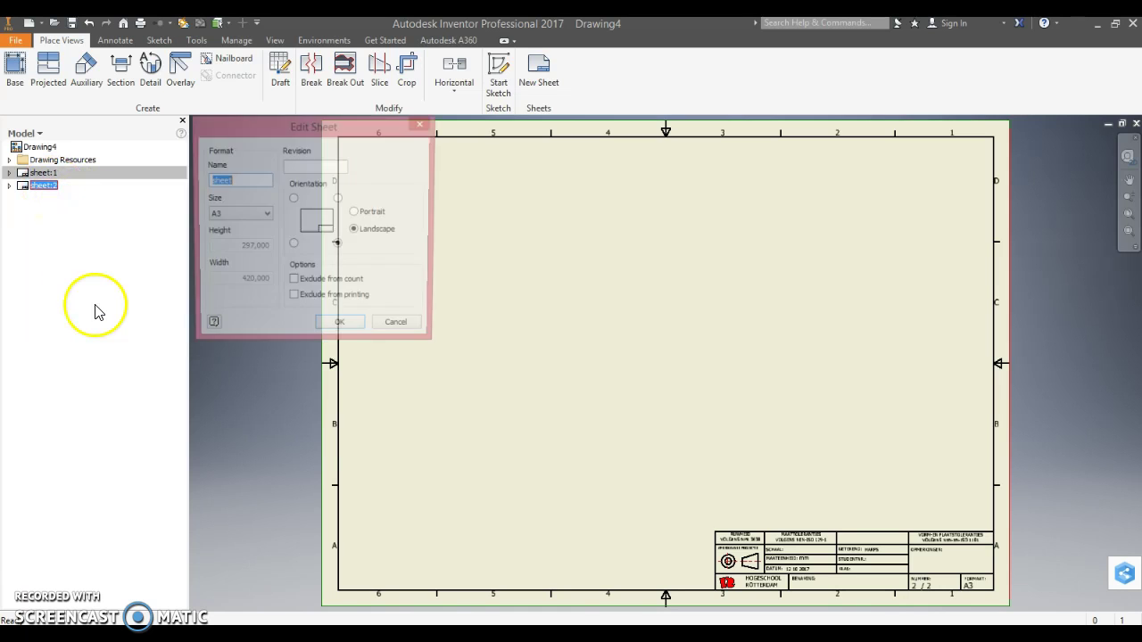
click(265, 216)
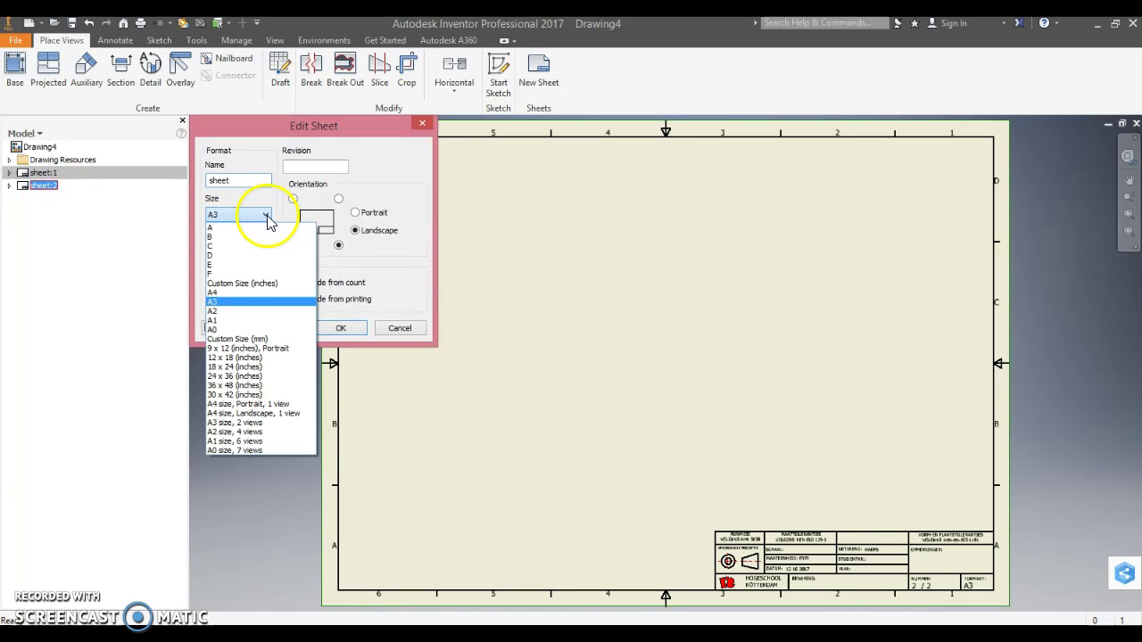
click(221, 294)
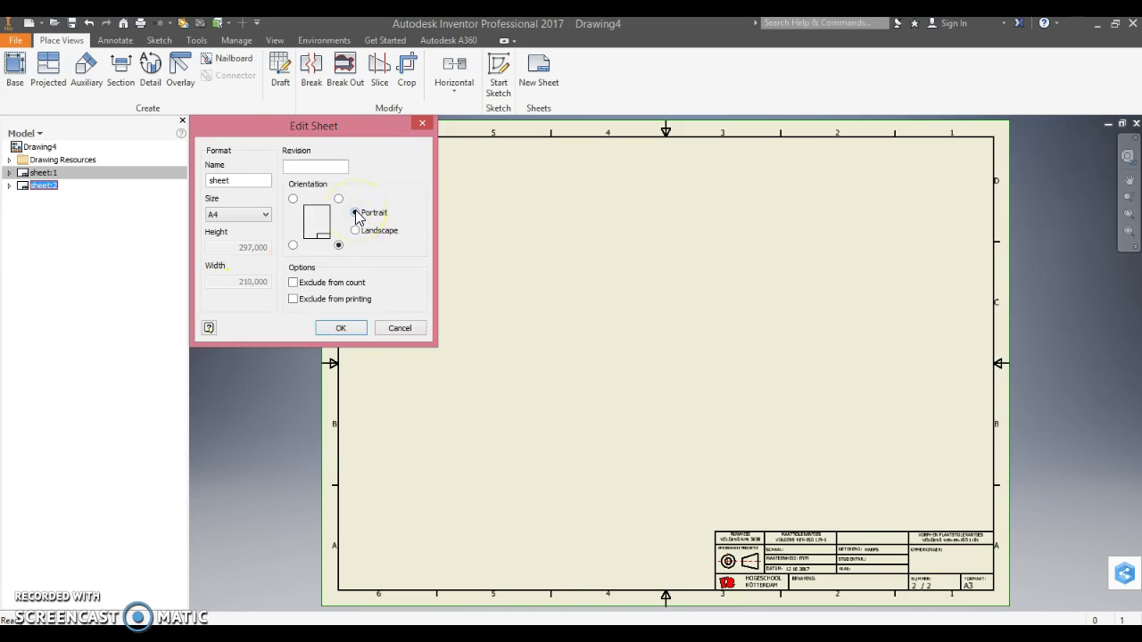
click(346, 327)
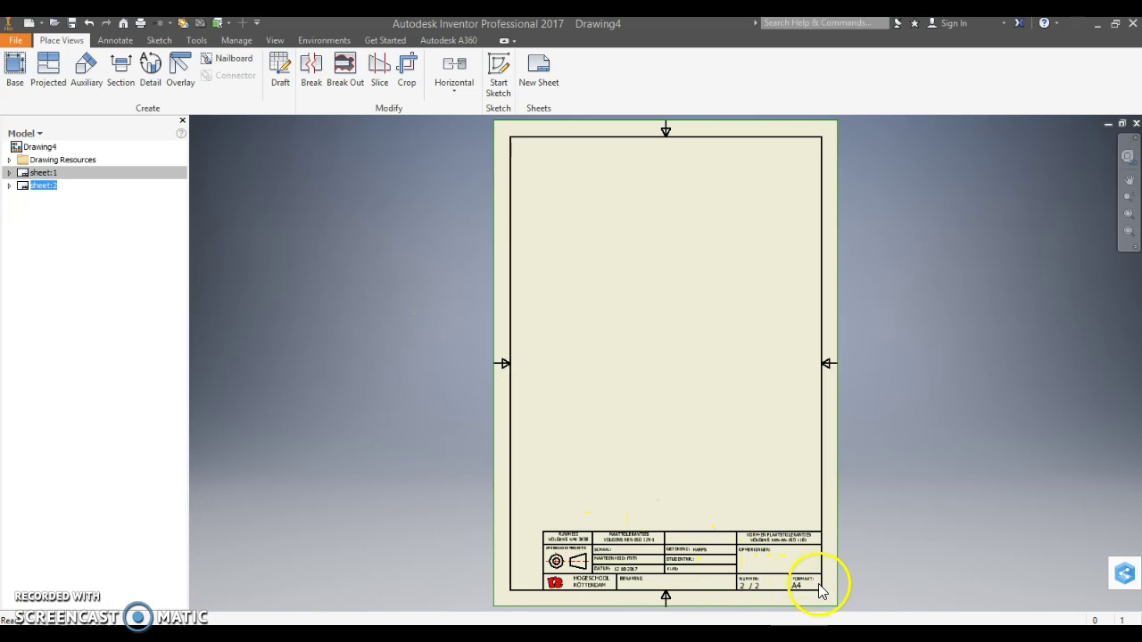
- Place a top base view of plaat.ipt at scale 2:1 on the first sheet and inspect the title block
double_click(40, 172)
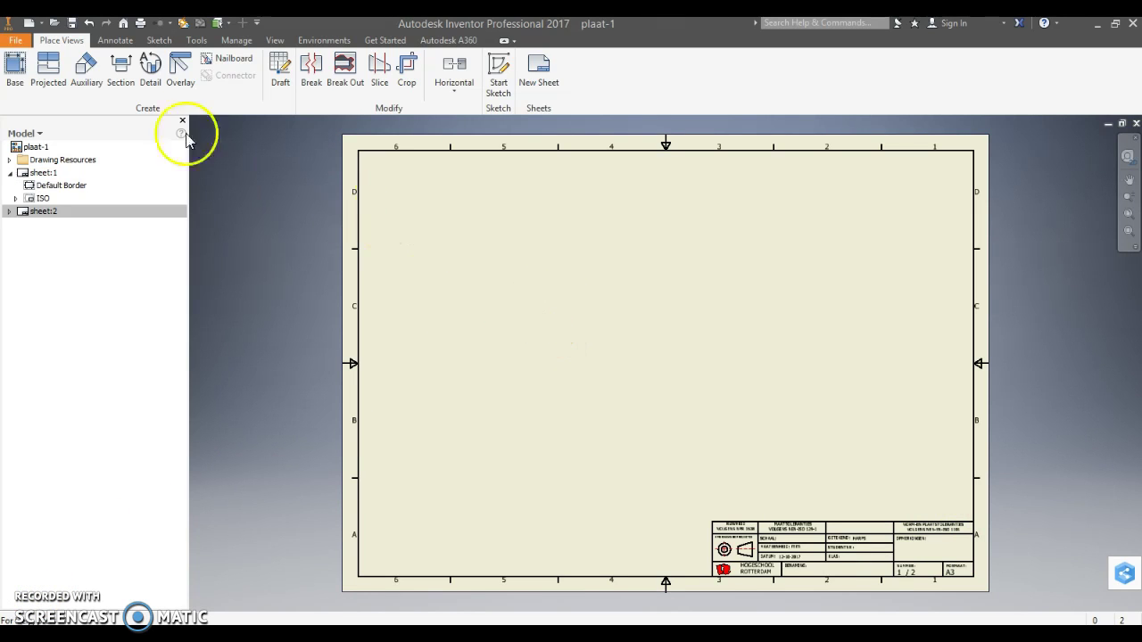
click(16, 73)
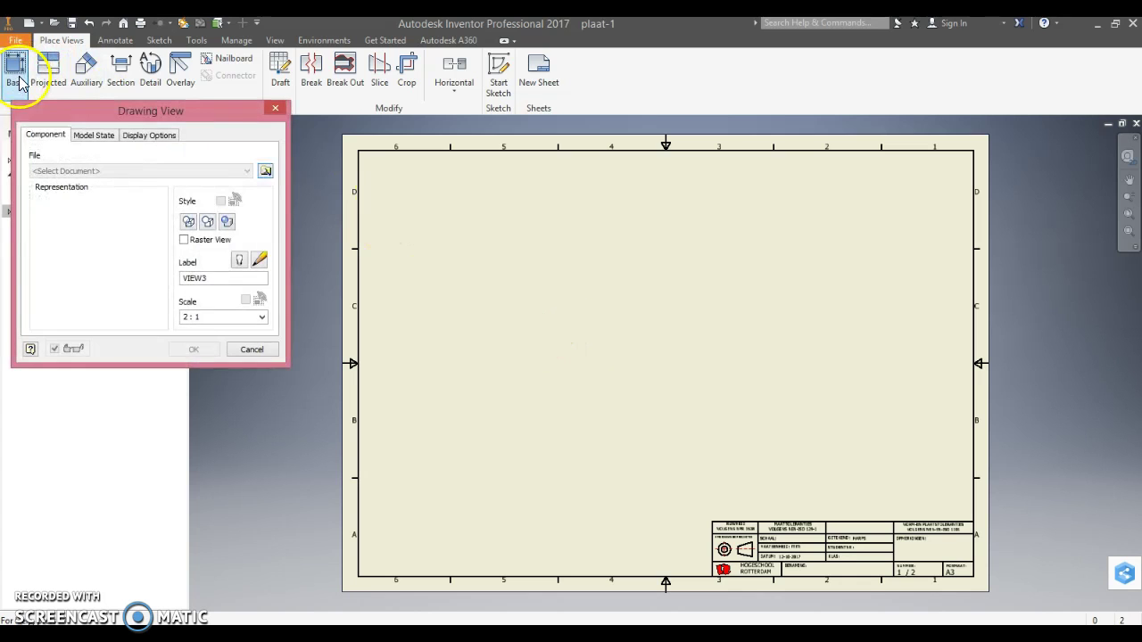
click(266, 172)
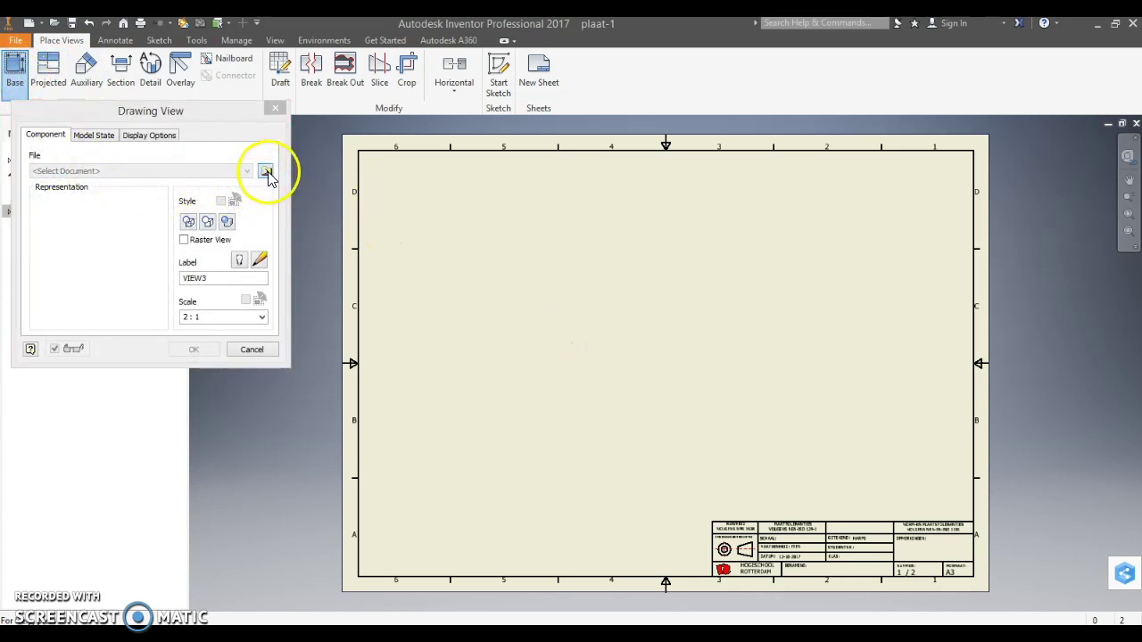
click(183, 218)
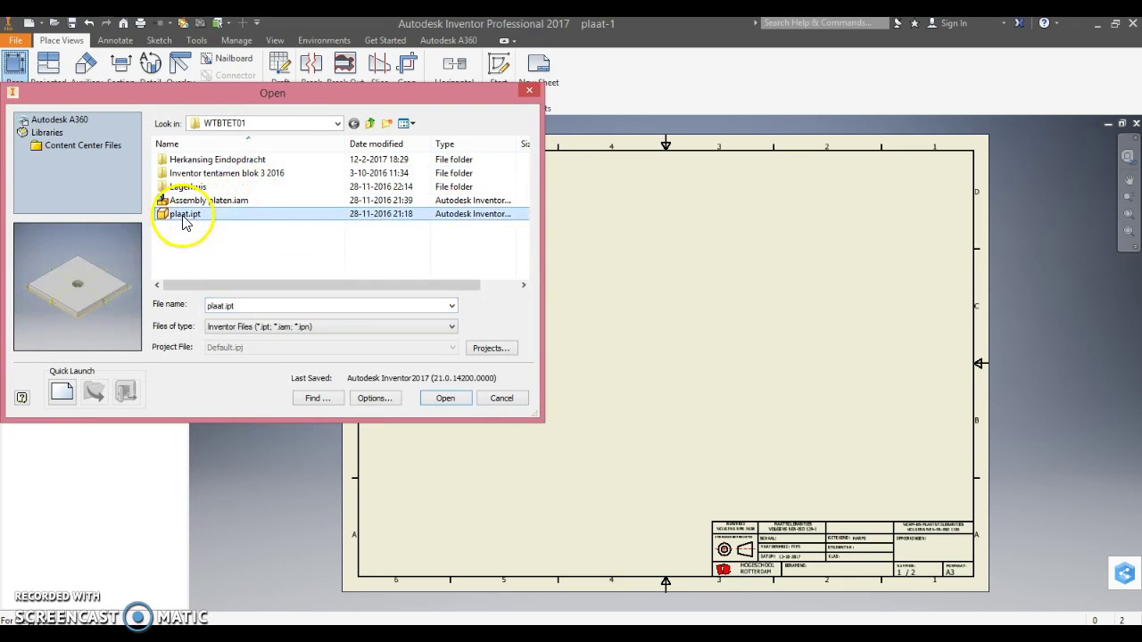
click(445, 399)
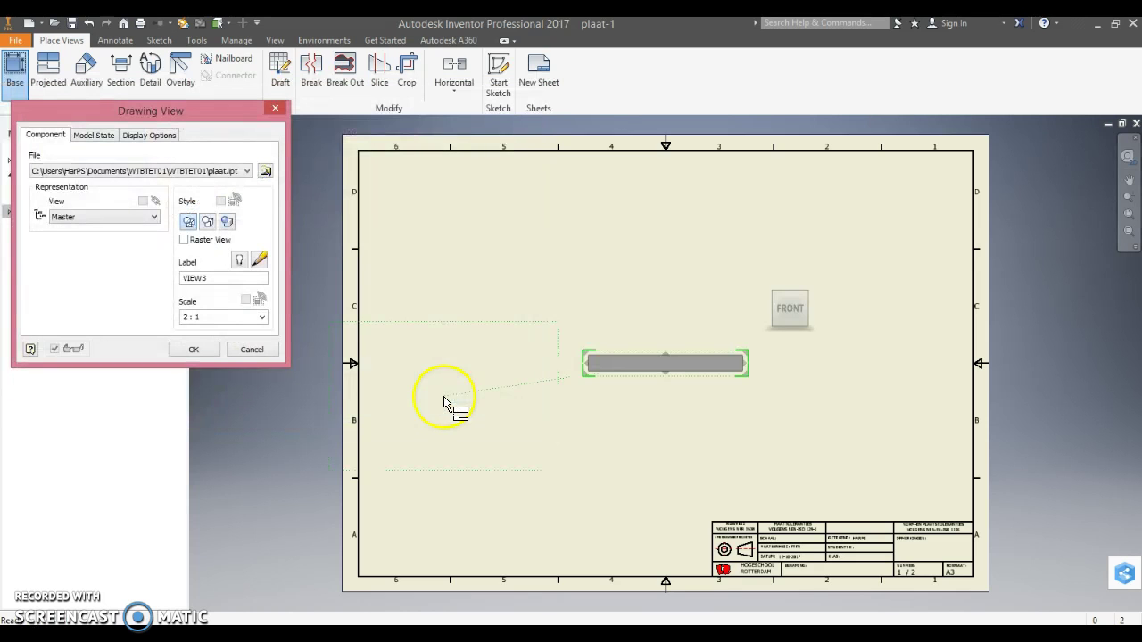
click(791, 285)
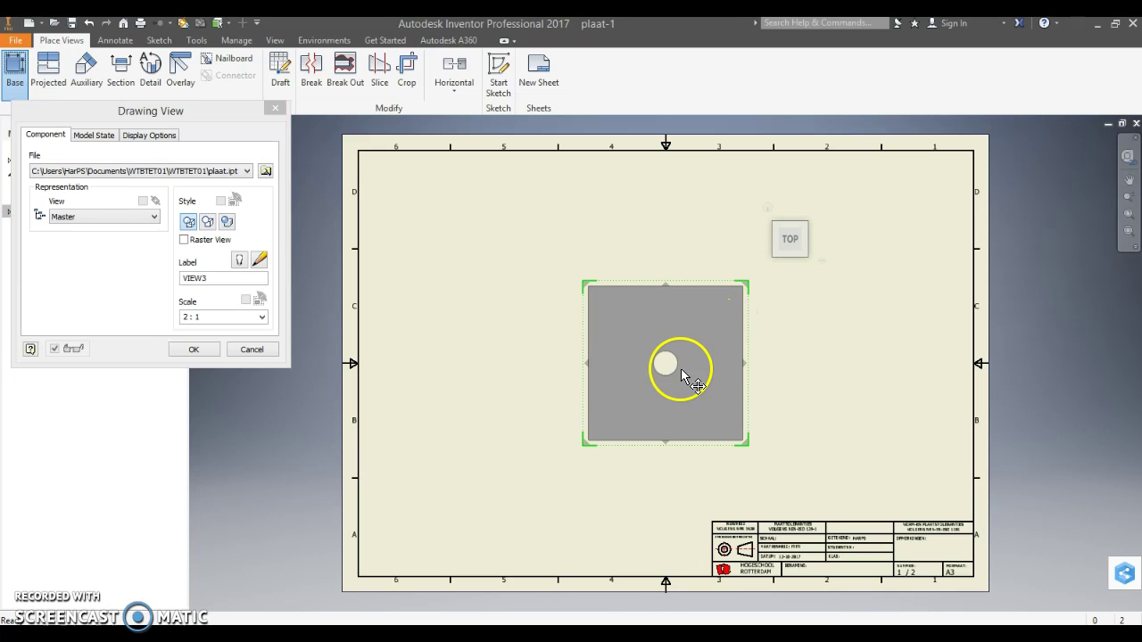
text(2)
click(197, 349)
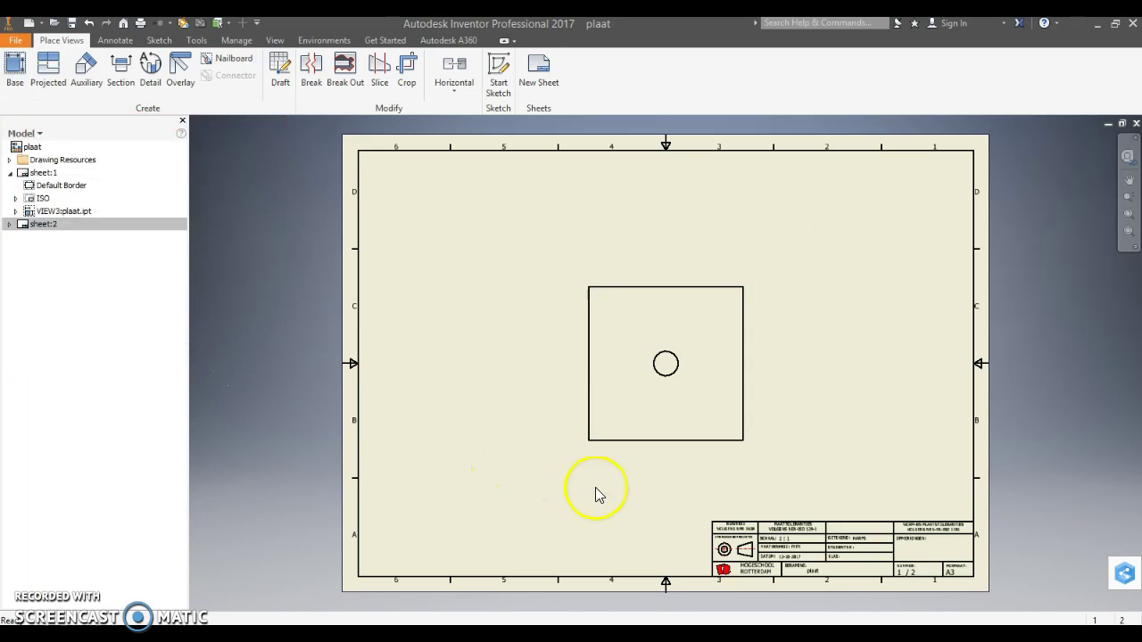
scroll(847, 583, down, 3)
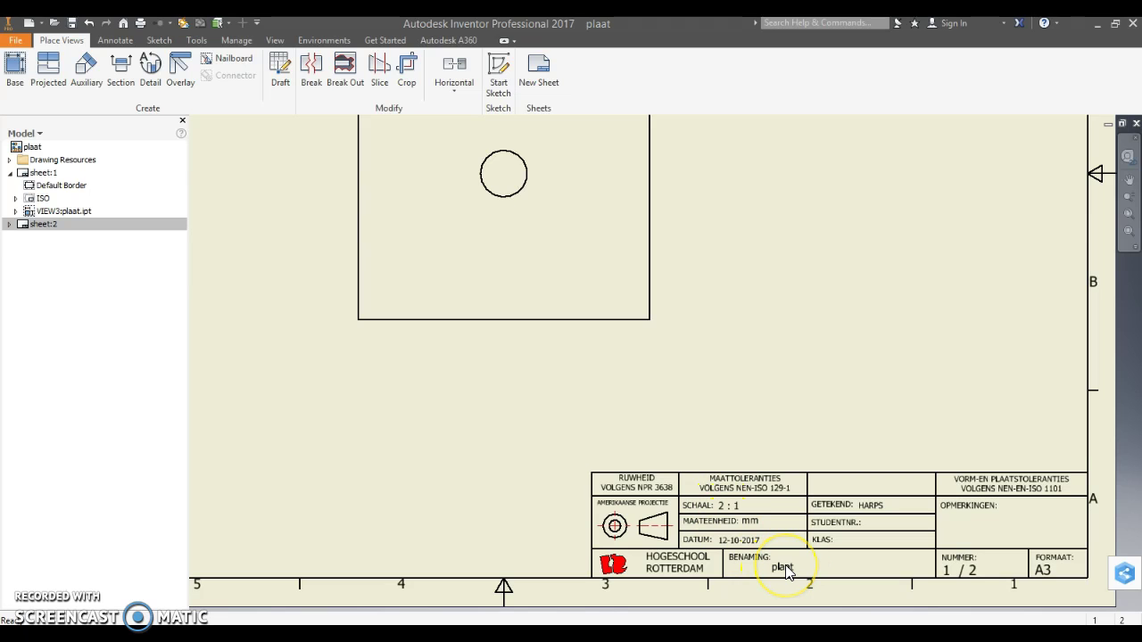
scroll(786, 572, up, 3)
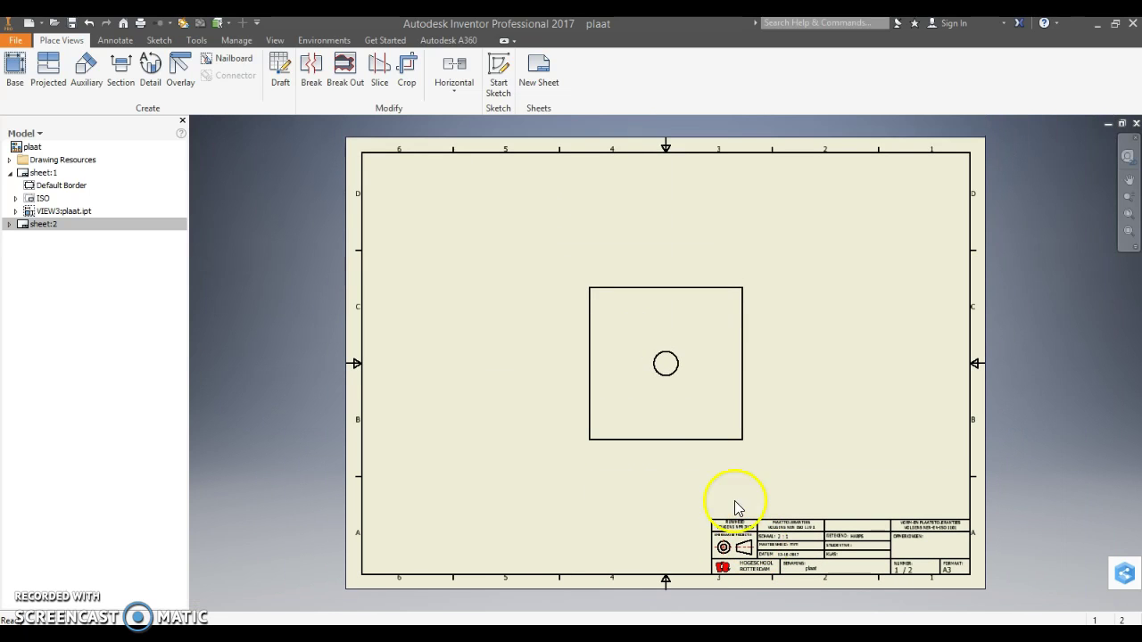
- Export all sheets of the drawing to plaat.pdf in the Documents folder and look through the PDF's pages
click(16, 41)
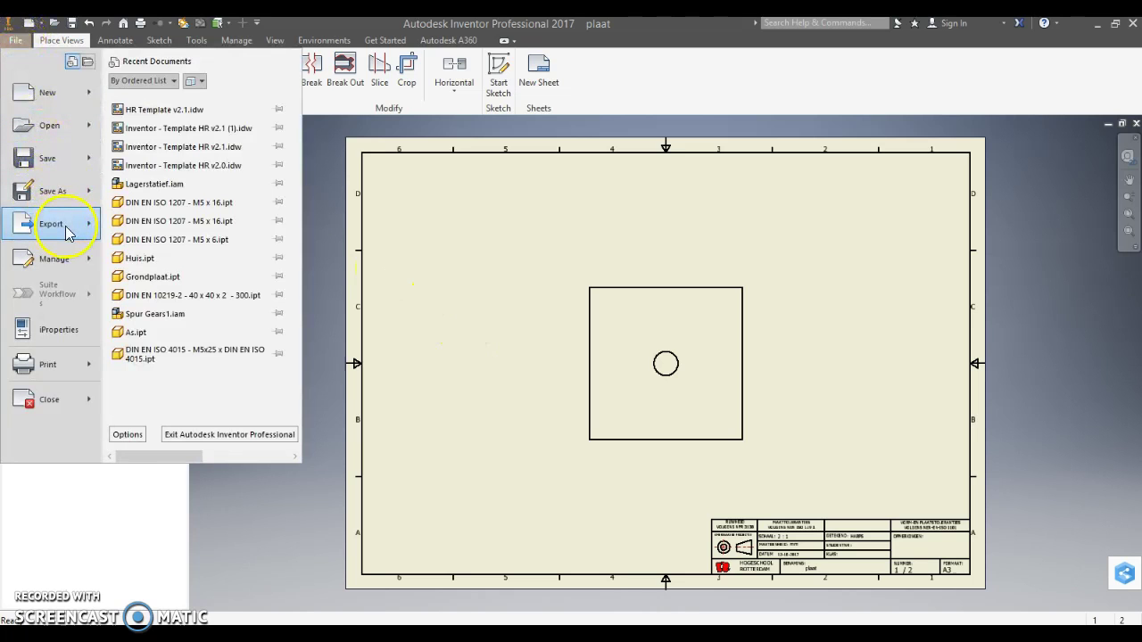
mouse_move(71, 228)
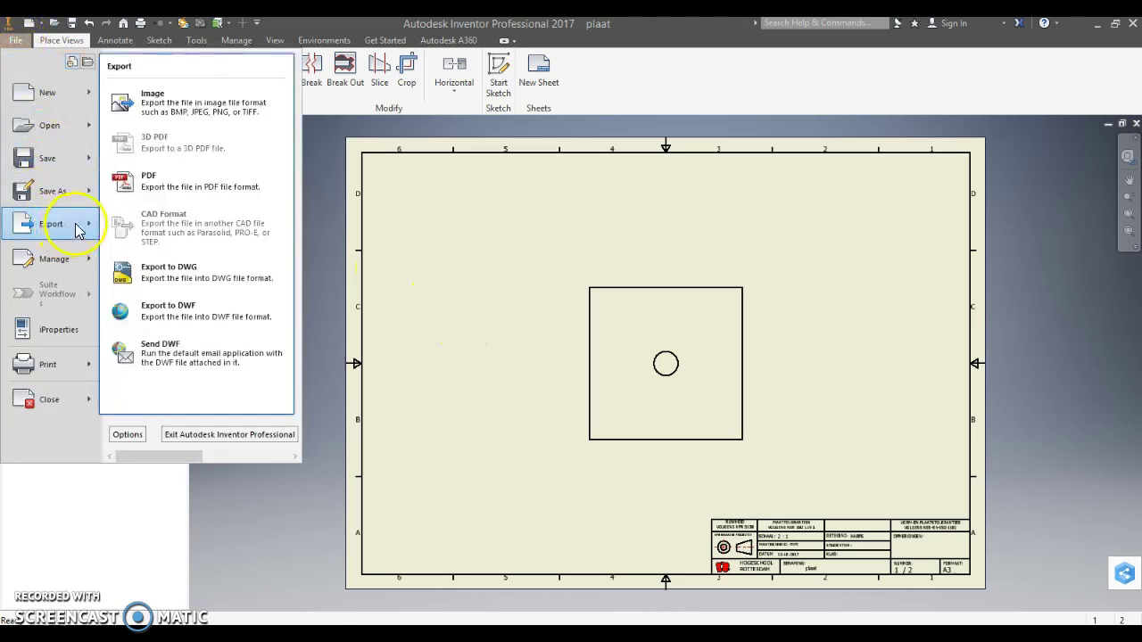
click(173, 192)
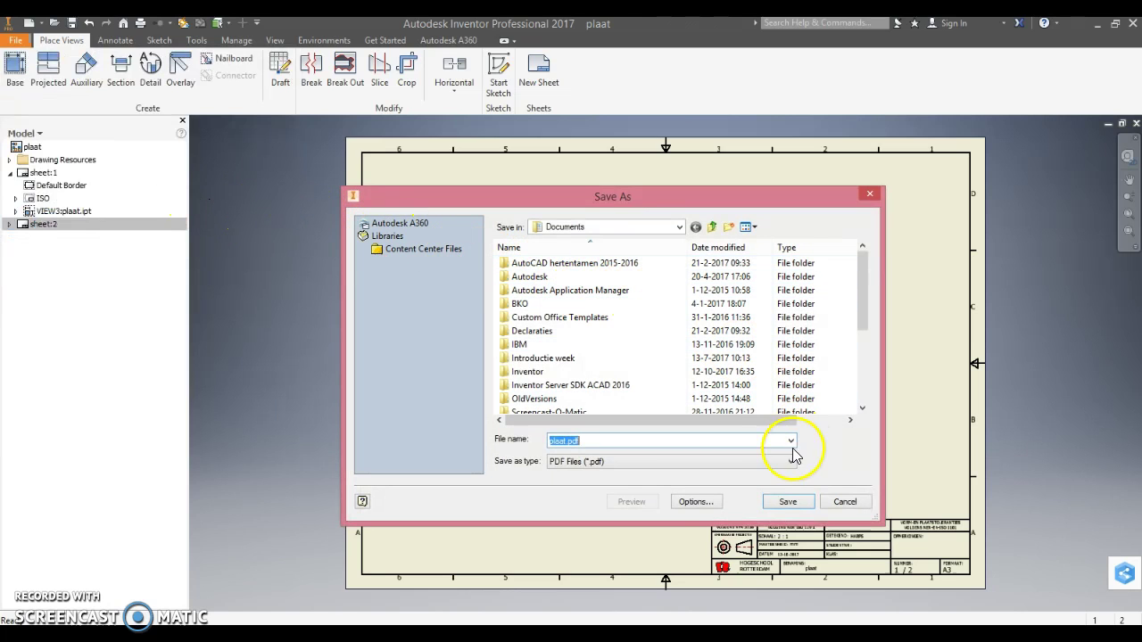
click(700, 504)
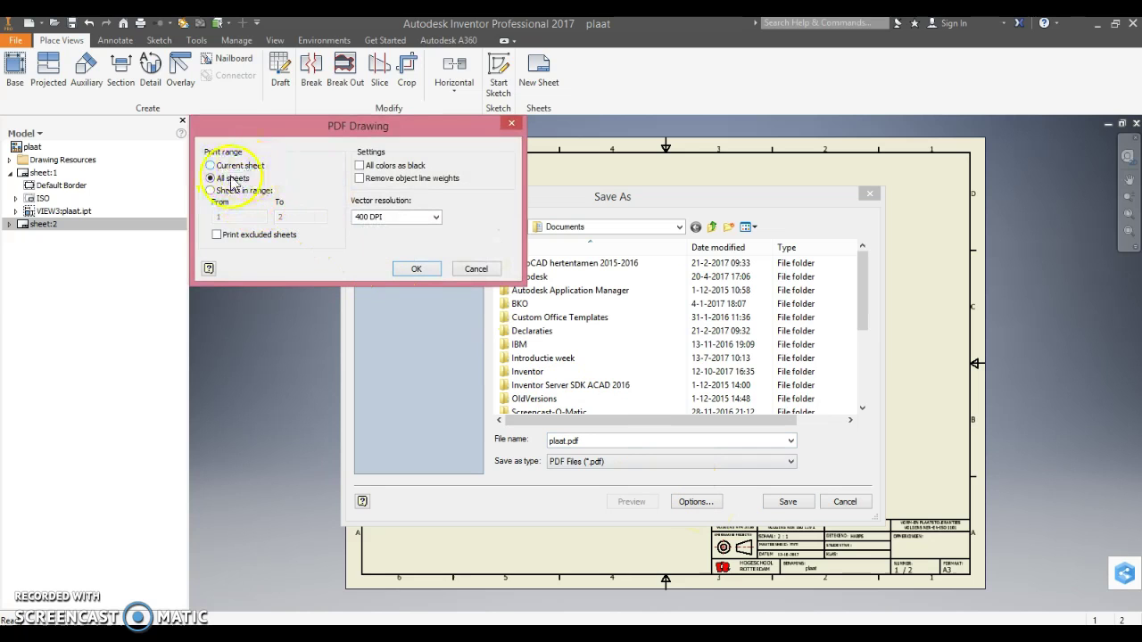
click(416, 269)
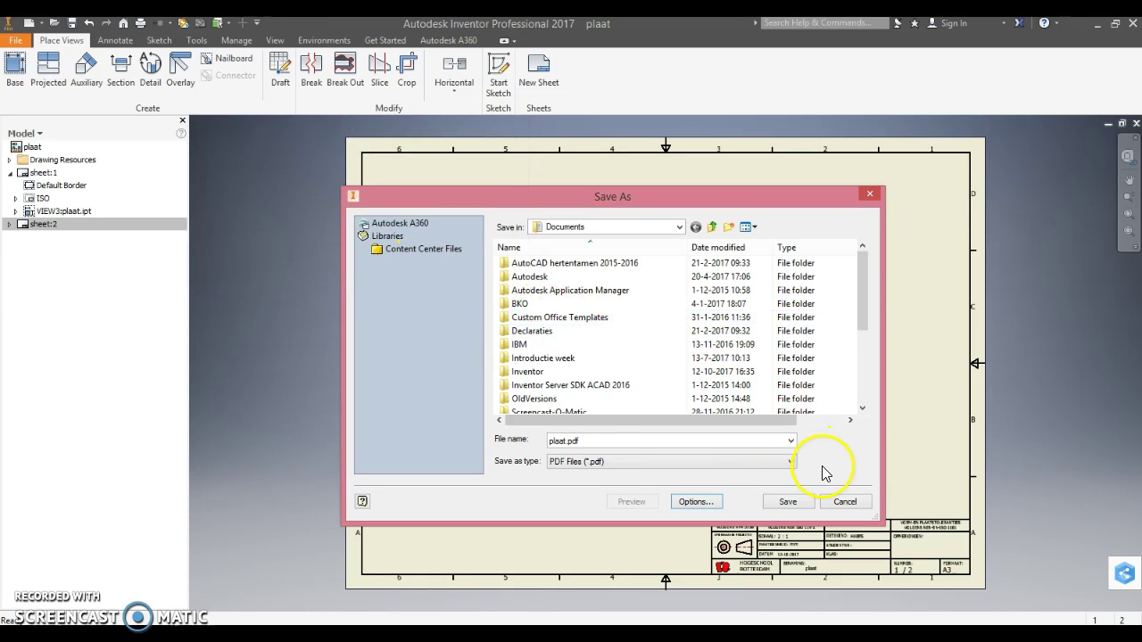
click(788, 502)
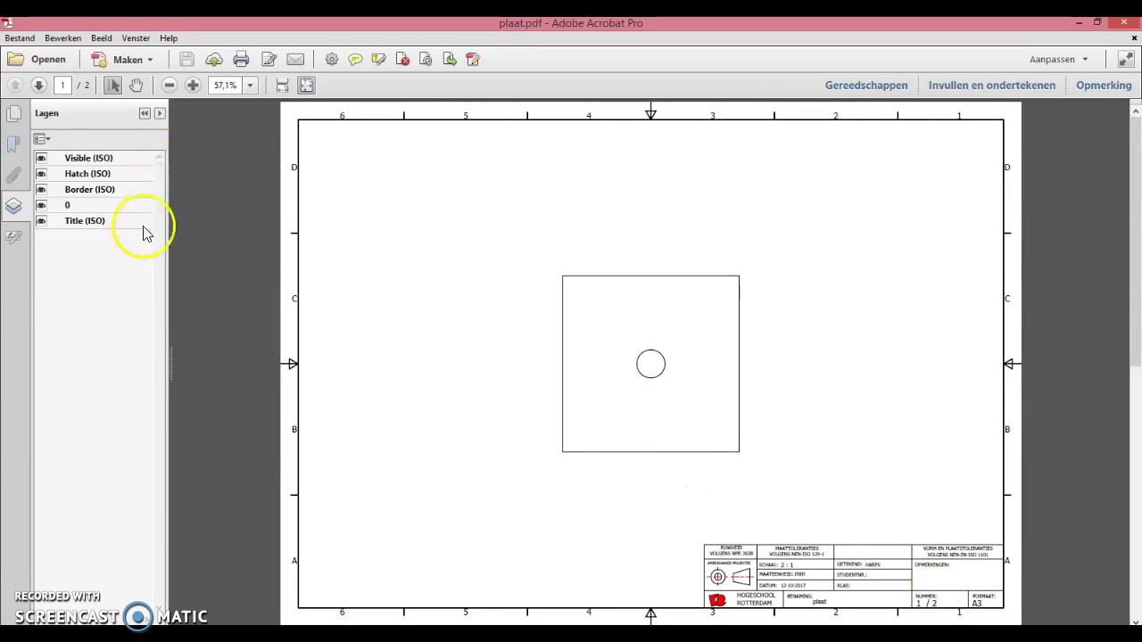
scroll(839, 414, down, 2)
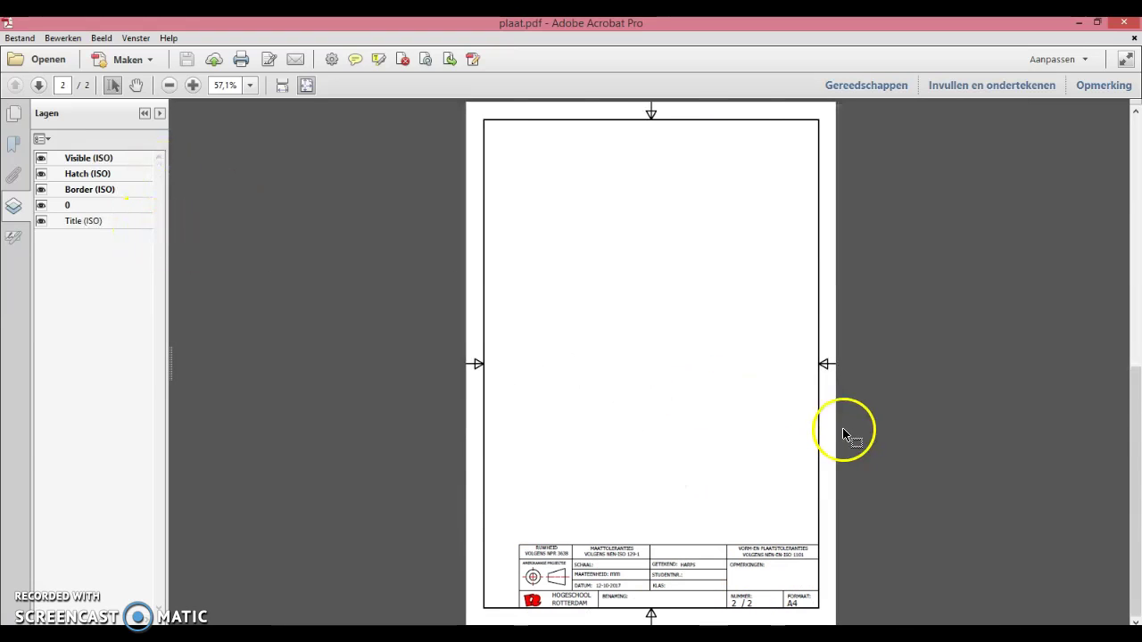